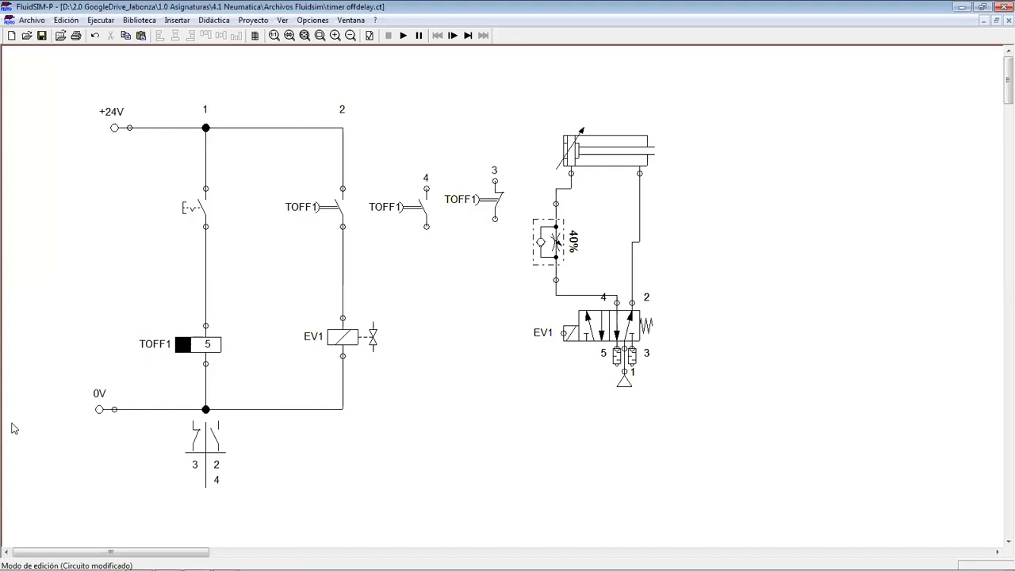
- Label the terminals of the latching switch in current path 1 as 3 on the upper side and 4 on the lower side
left_click(189, 207)
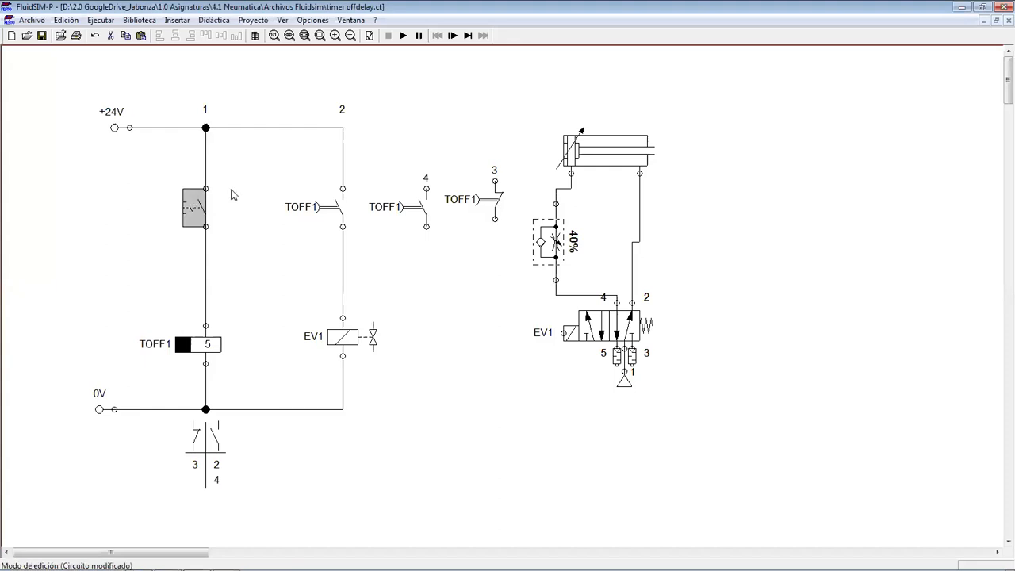
left_click(180, 228)
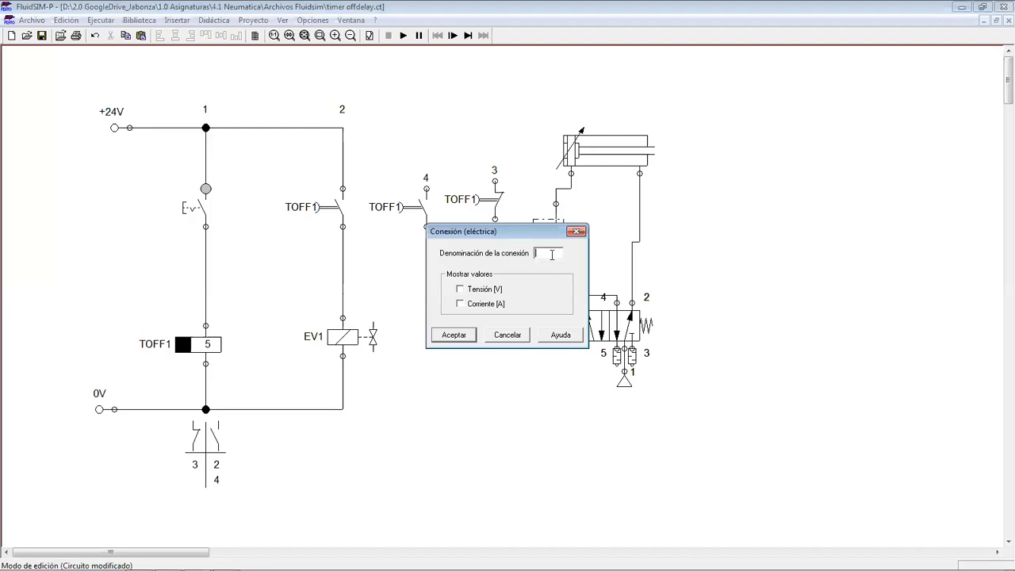
type("3")
left_click(469, 342)
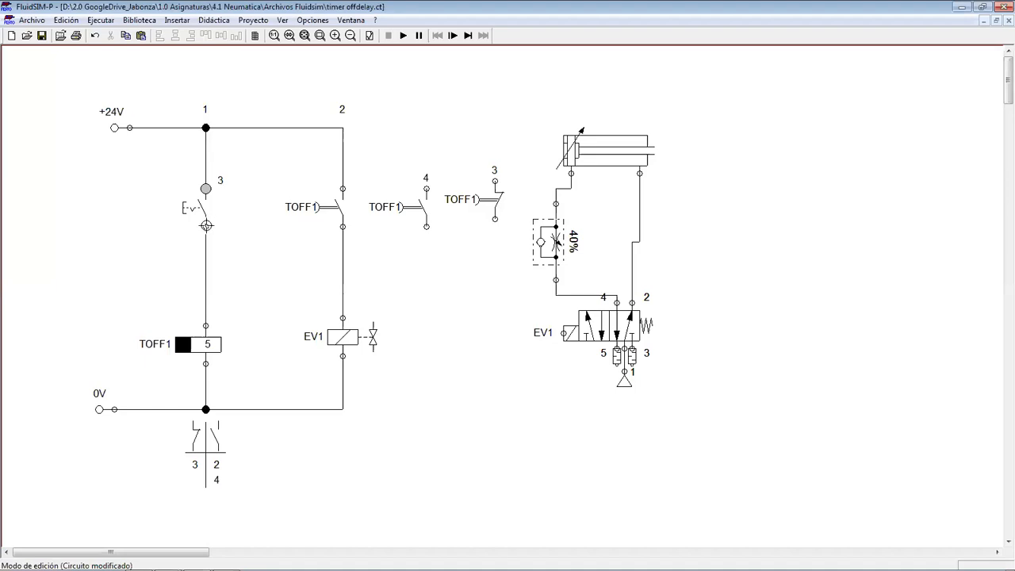
left_click(205, 226)
type("4")
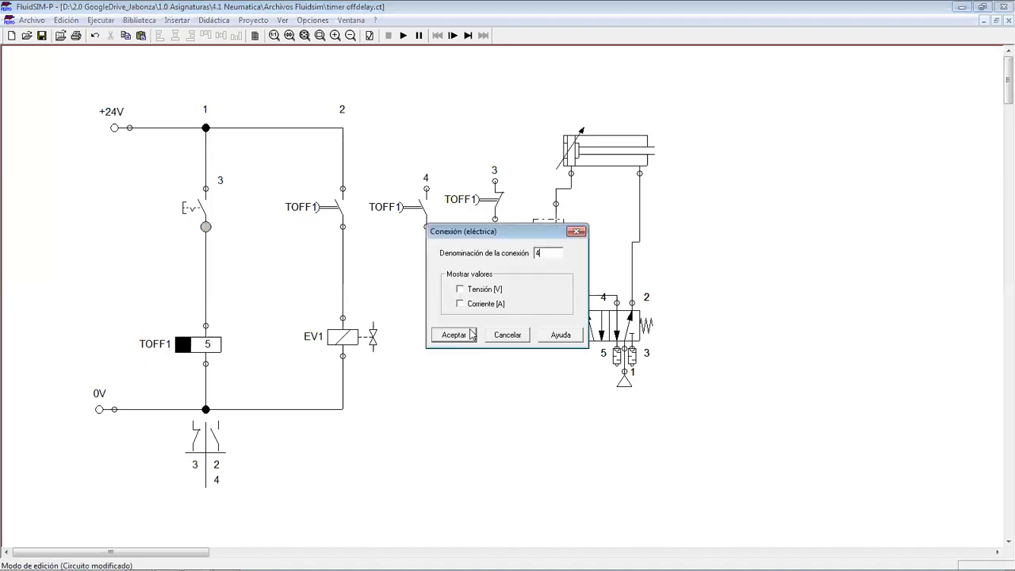
left_click(471, 334)
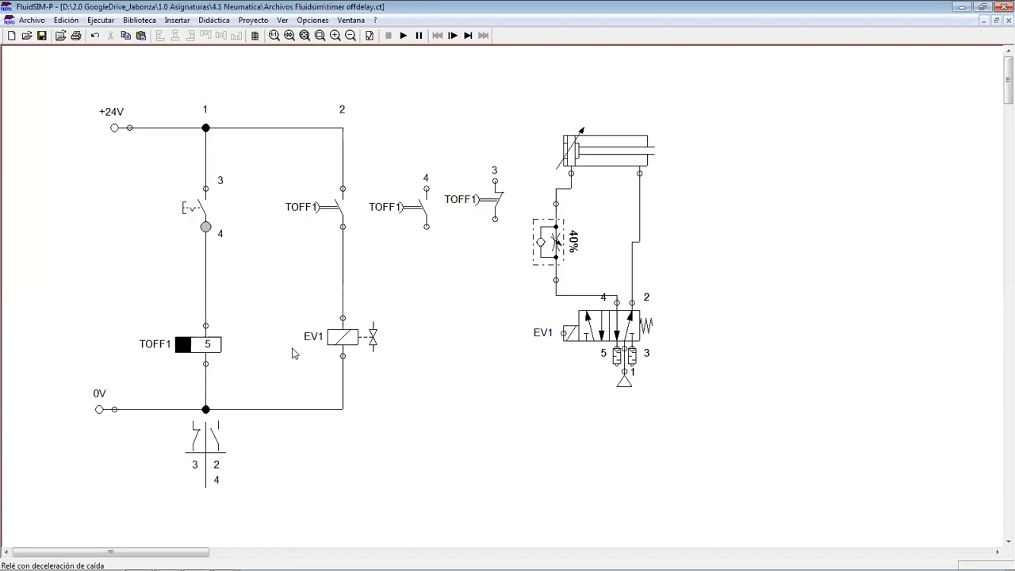
- Review the off-delay time and label settings of relay TOFF1, and examine its unconnected contacts
double_click(209, 348)
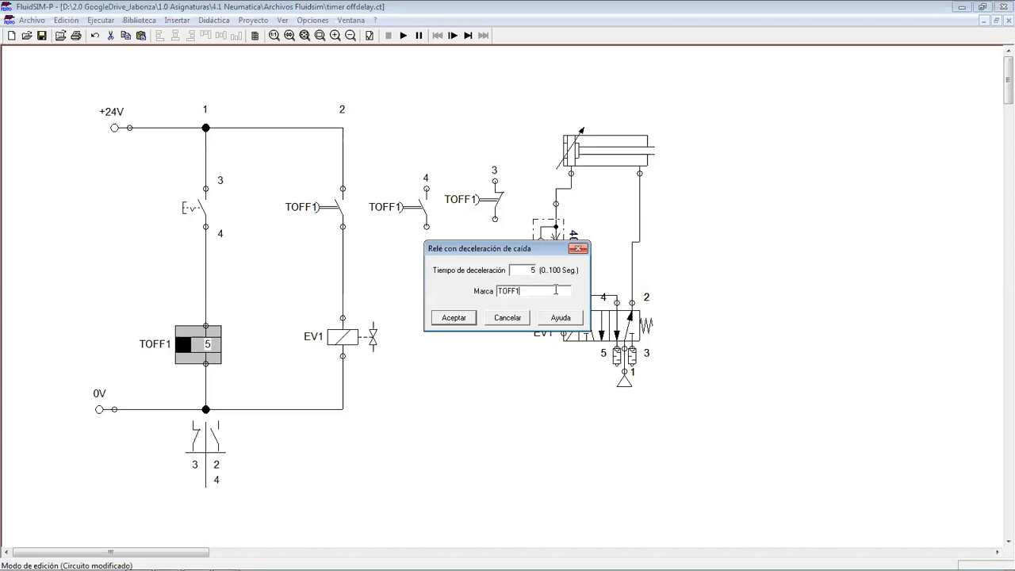
left_click(453, 318)
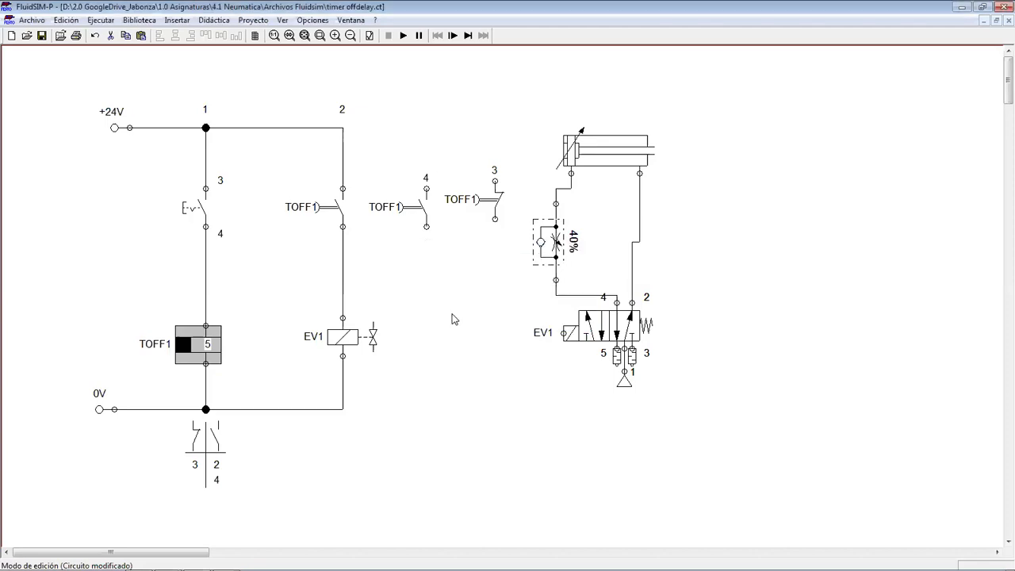
left_click(434, 254)
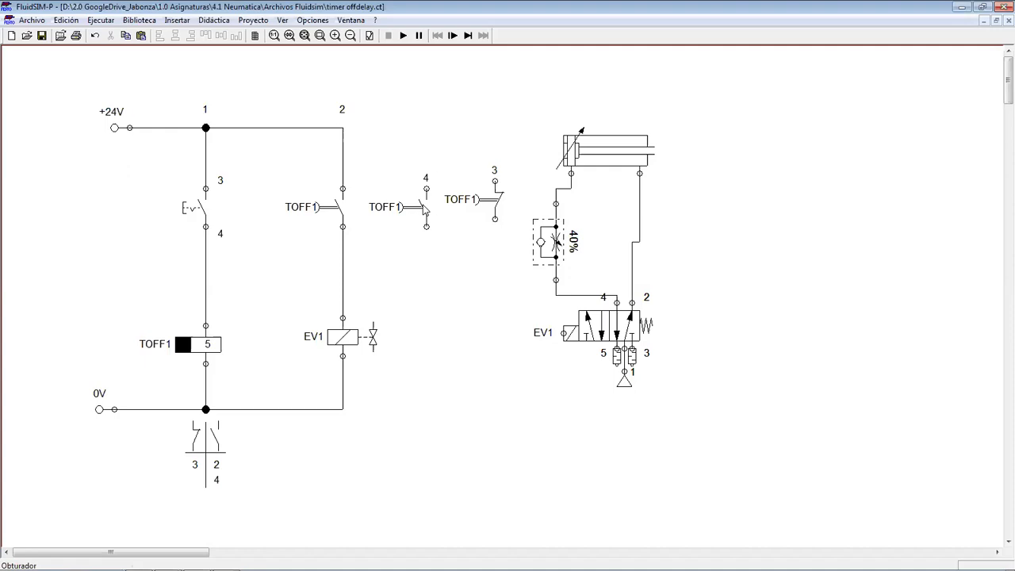
left_click(479, 218)
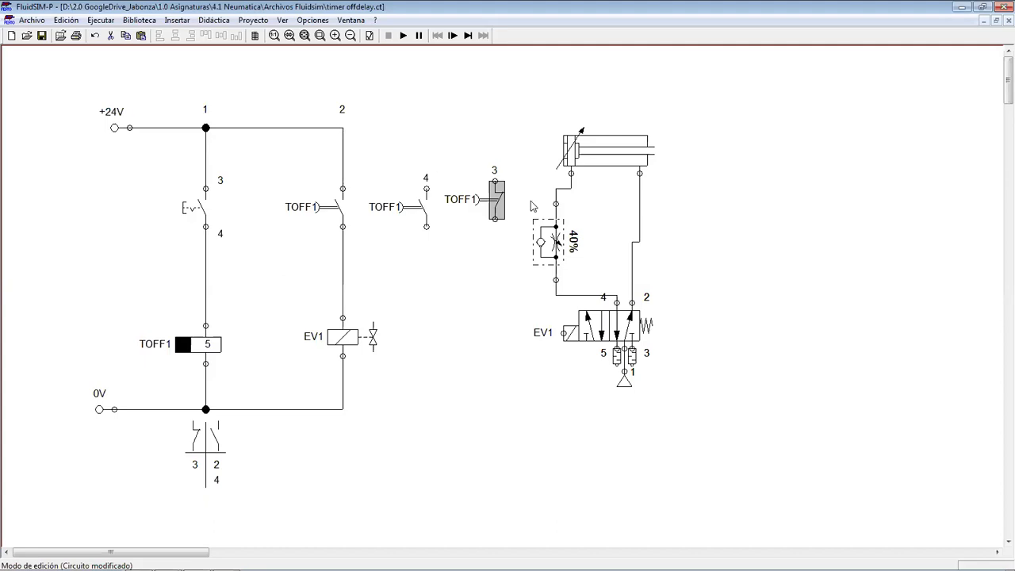
left_click(453, 287)
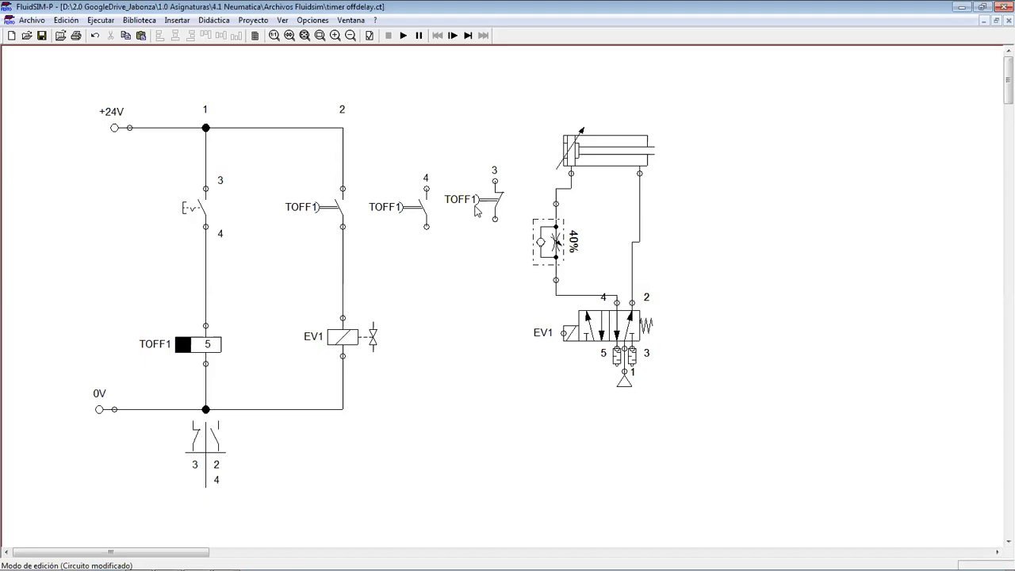
- Label the terminals of the TOFF1 contact in current path 2 as 7 on the upper side and 8 on the lower side
double_click(343, 187)
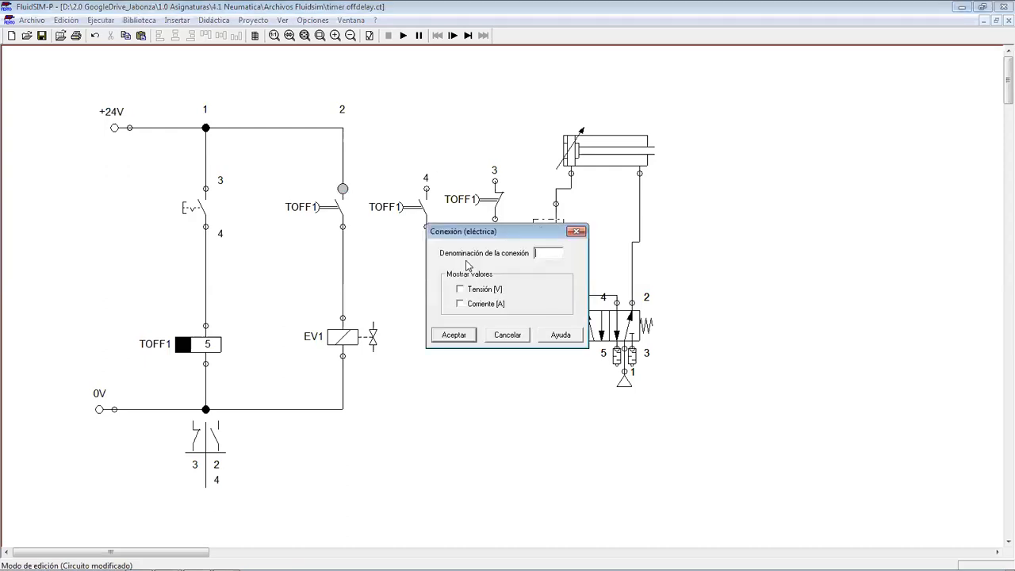
type("7")
key("Return")
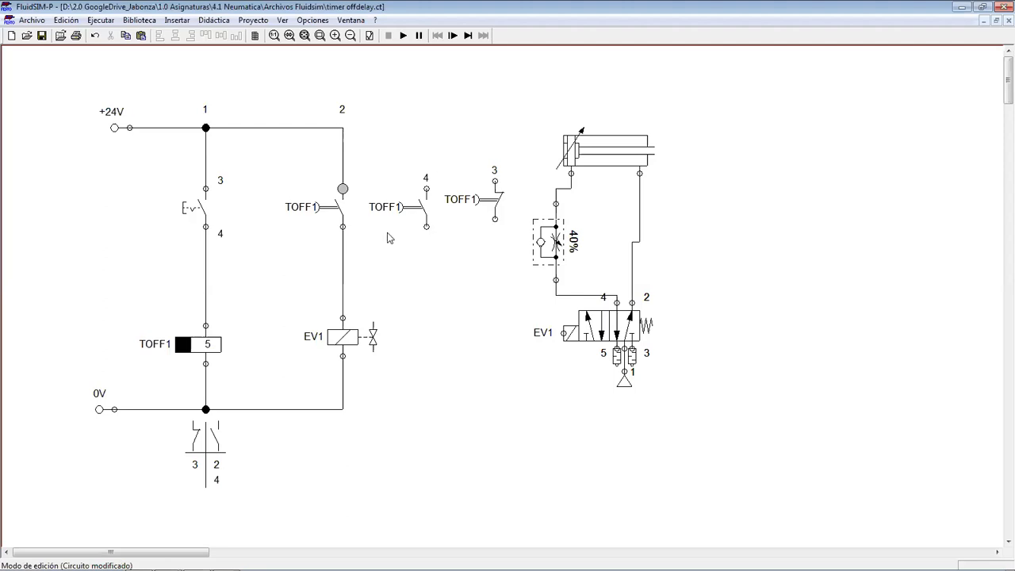
double_click(342, 227)
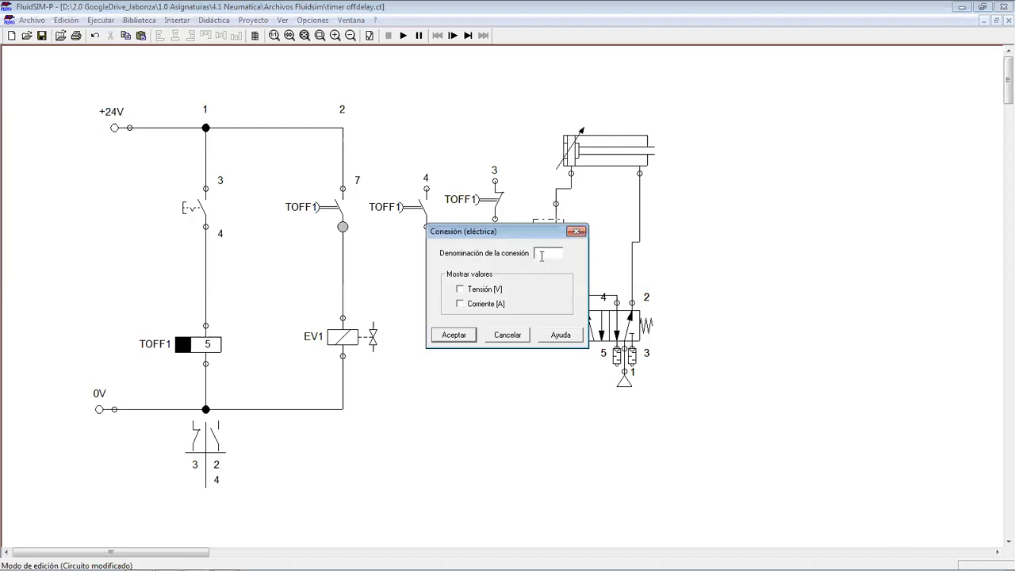
type("8")
key("Return")
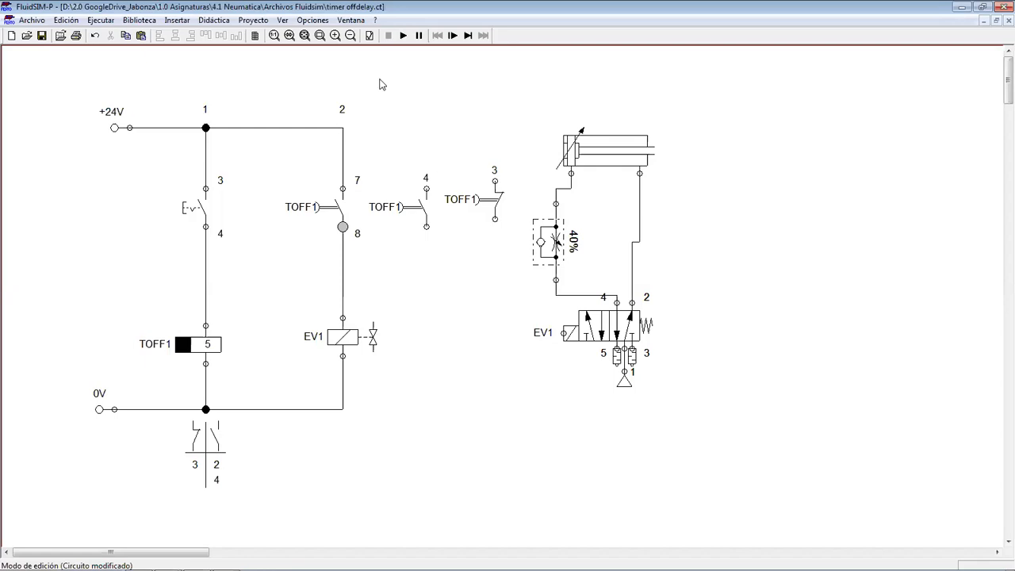
- Simulate the TOFF1 circuit by switching the path 1 switch on and off, and stop the simulation
left_click(402, 36)
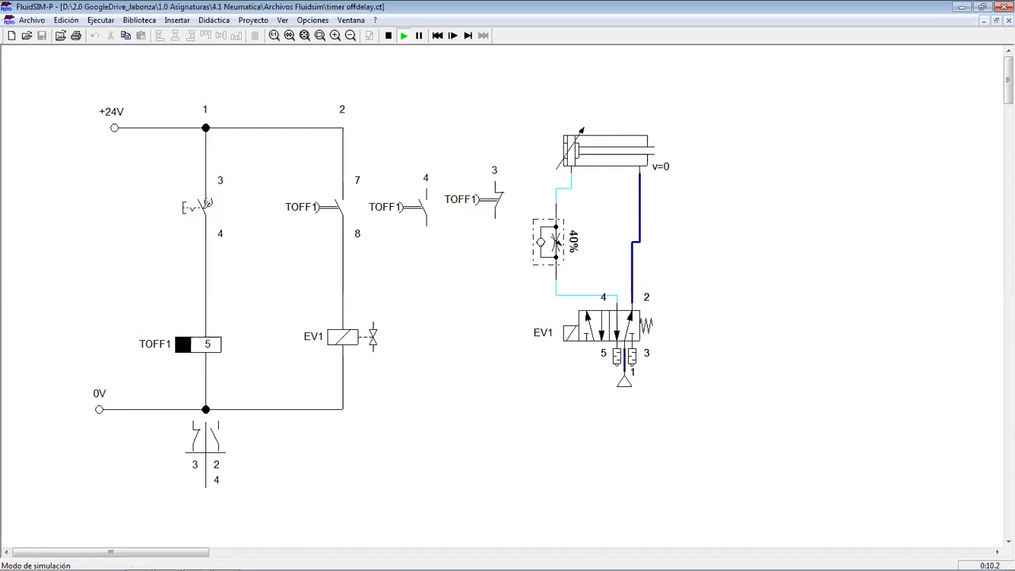
left_click(207, 205)
left_click(201, 201)
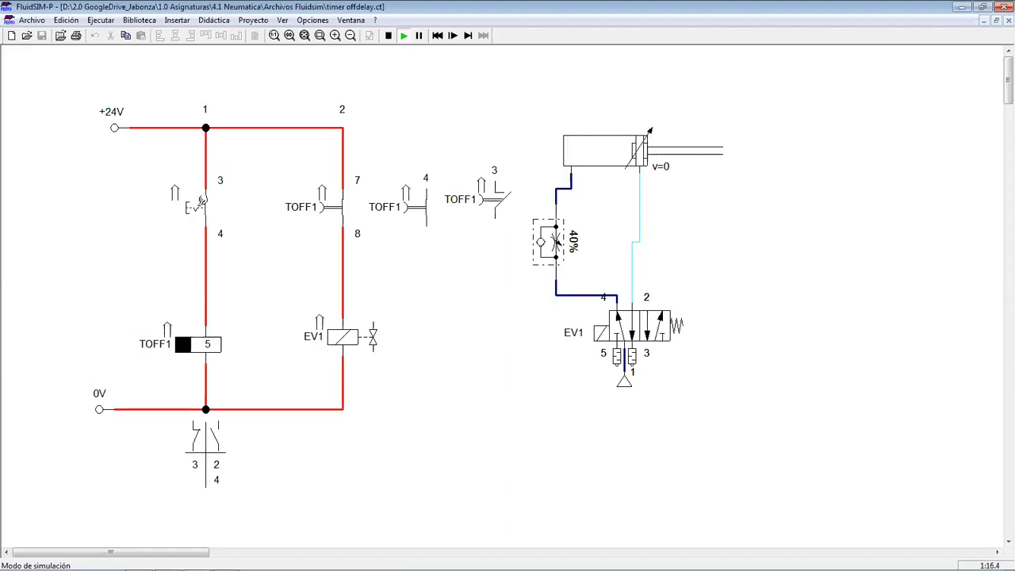
left_click(202, 202)
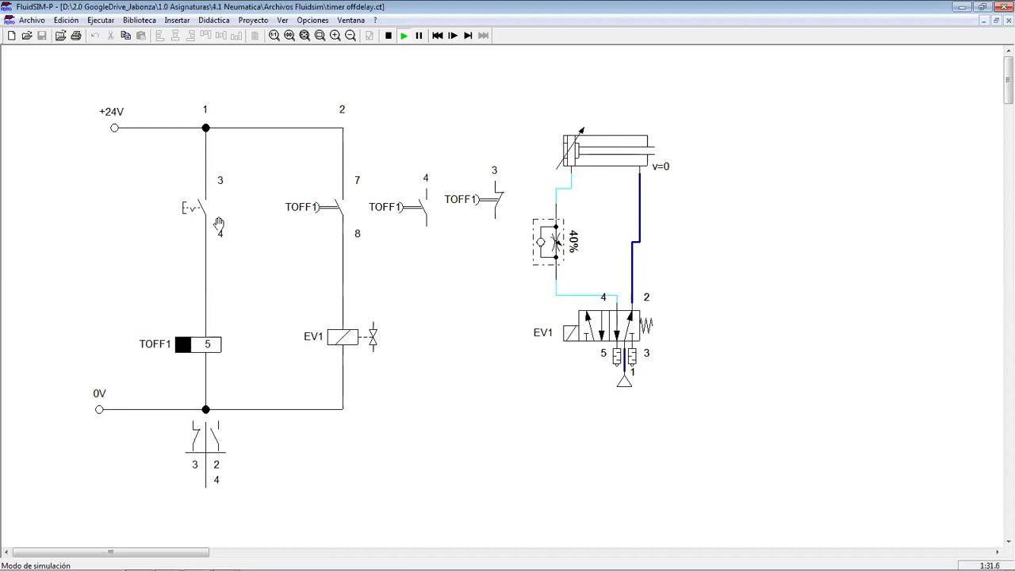
left_click(390, 35)
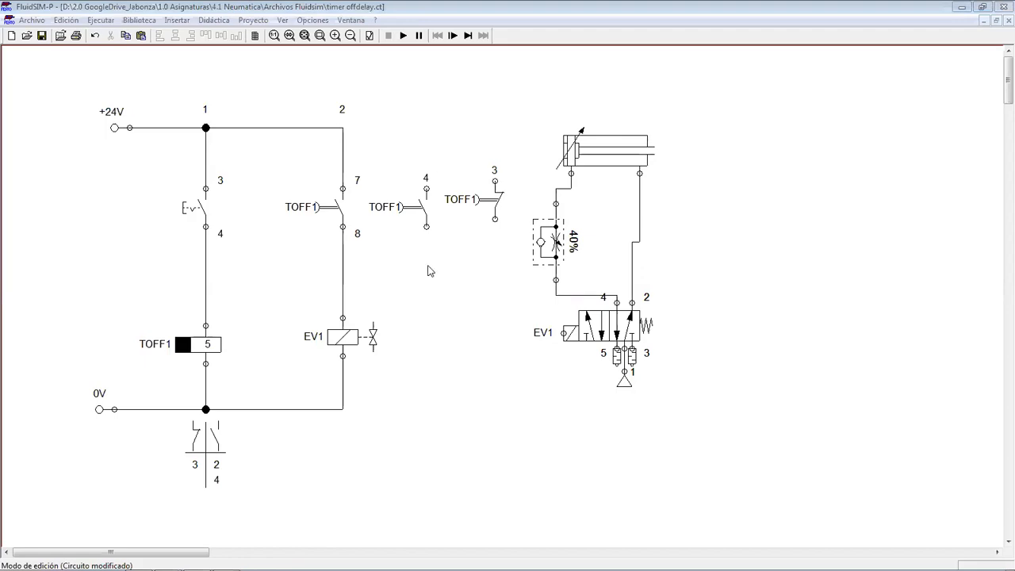
- Simulate the TOFF2 circuit with self-holding relay K1, actuating pushbutton BA to energize it and pushbutton BP to release it
key("F9")
scroll(429, 271, "down", 1)
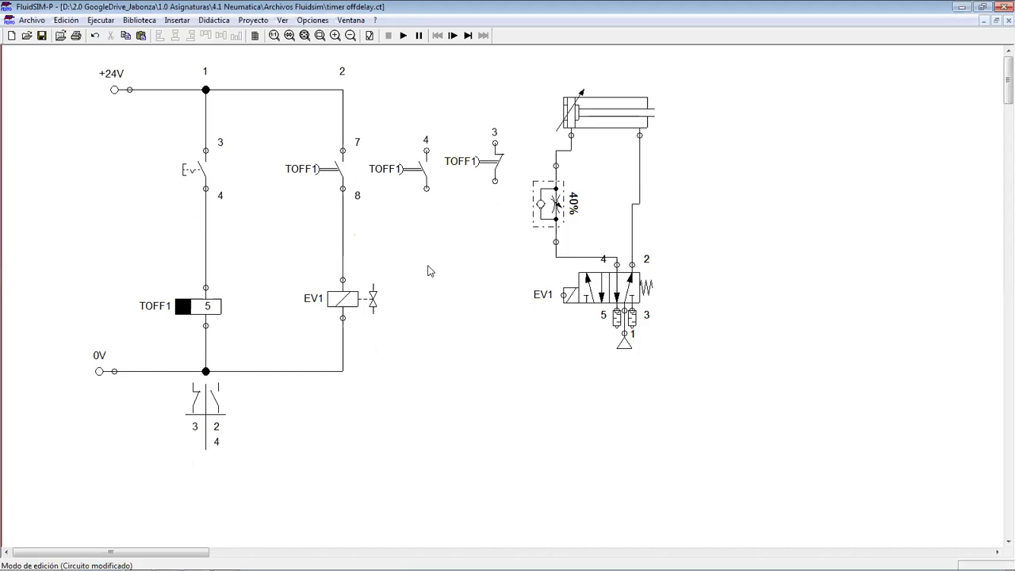
scroll(644, 281, "down", 8)
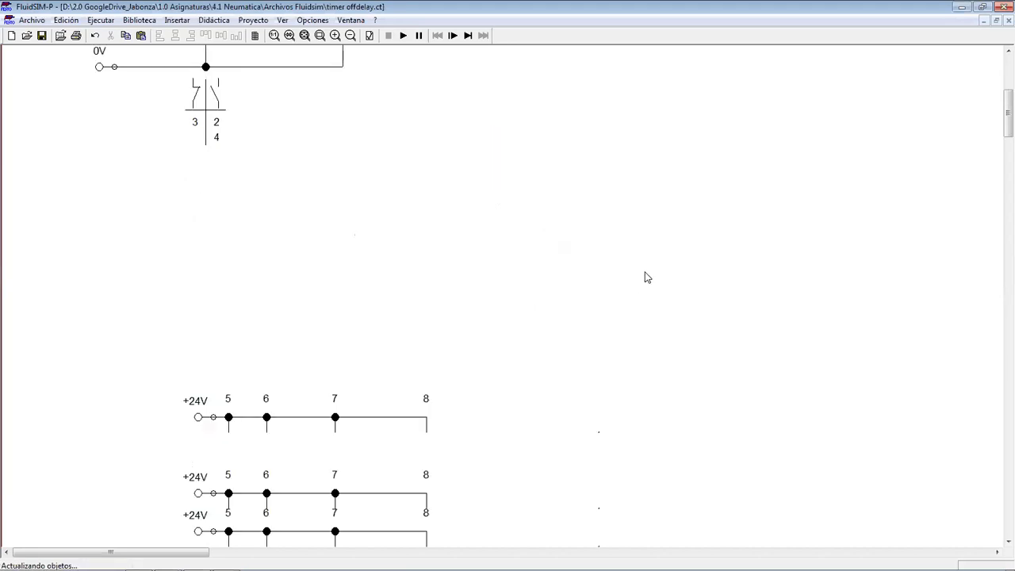
scroll(646, 276, "down", 2)
scroll(645, 277, "up", 11)
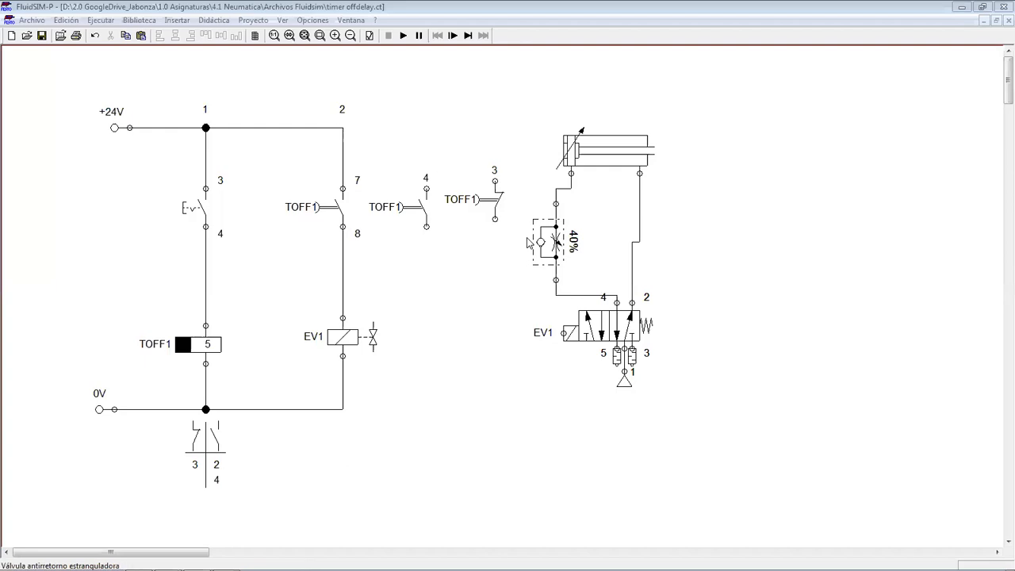
scroll(495, 240, "down", 3)
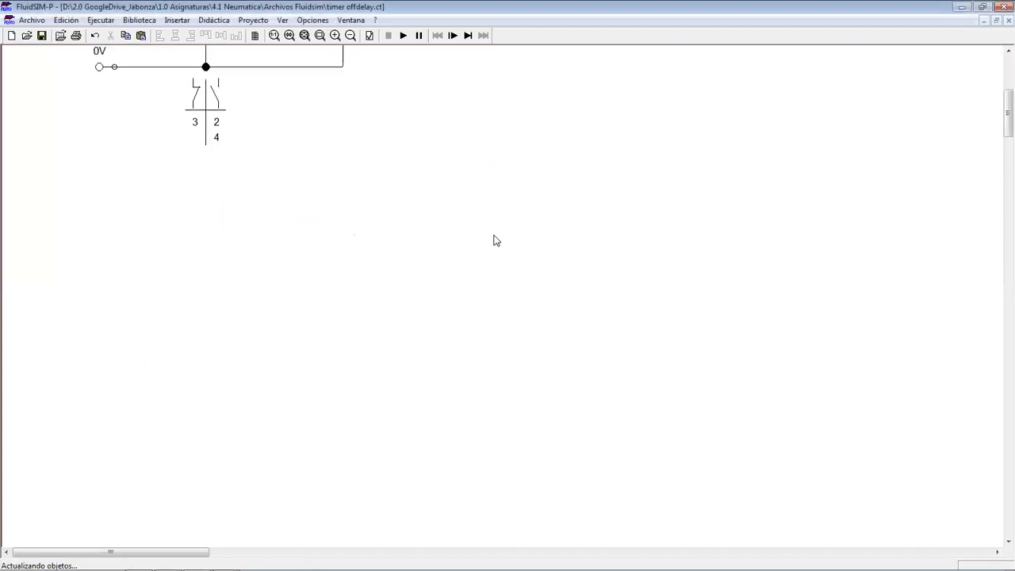
scroll(493, 239, "up", 5)
scroll(495, 238, "down", 2)
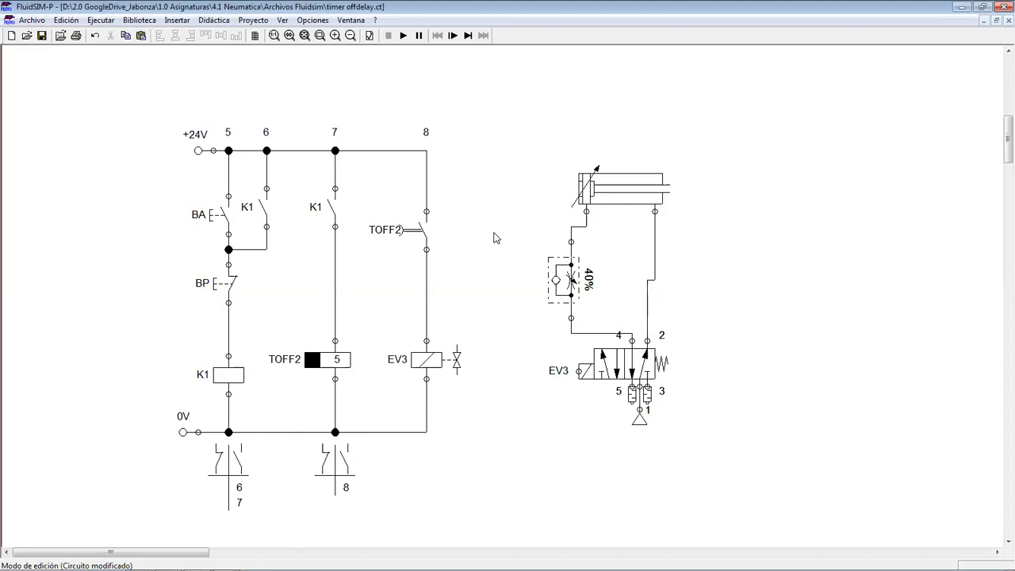
left_click(403, 35)
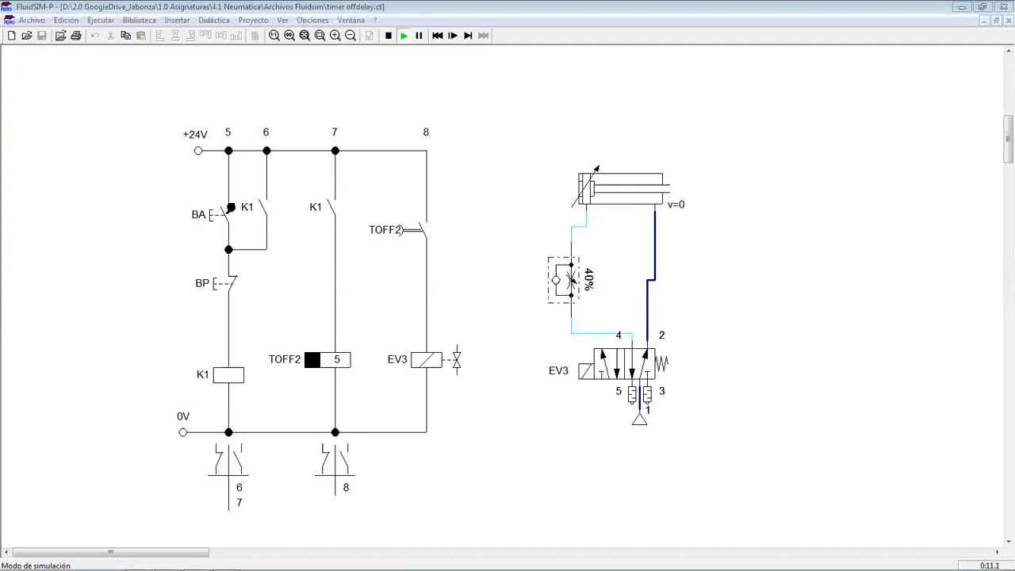
left_click(231, 208)
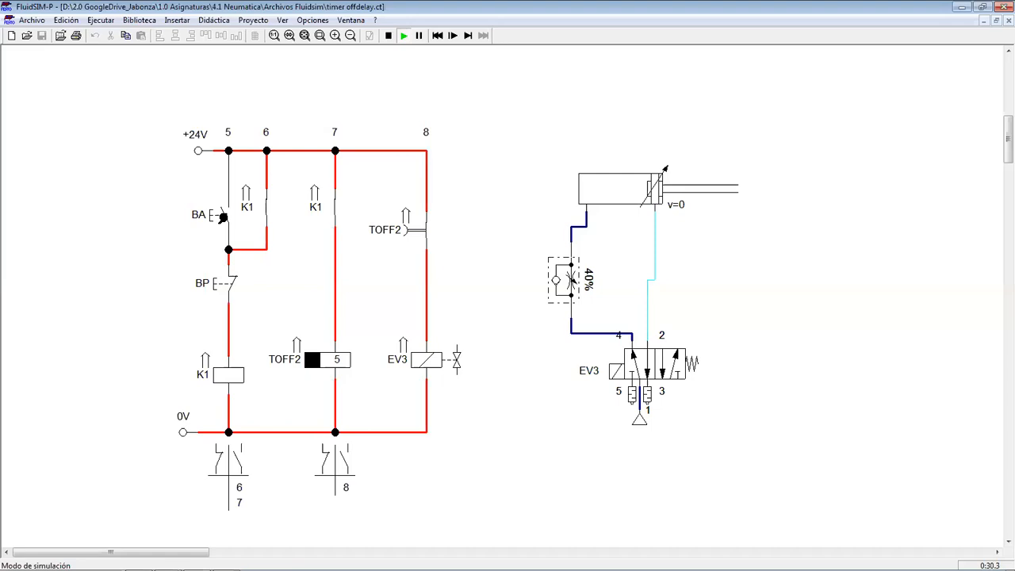
left_click(227, 268)
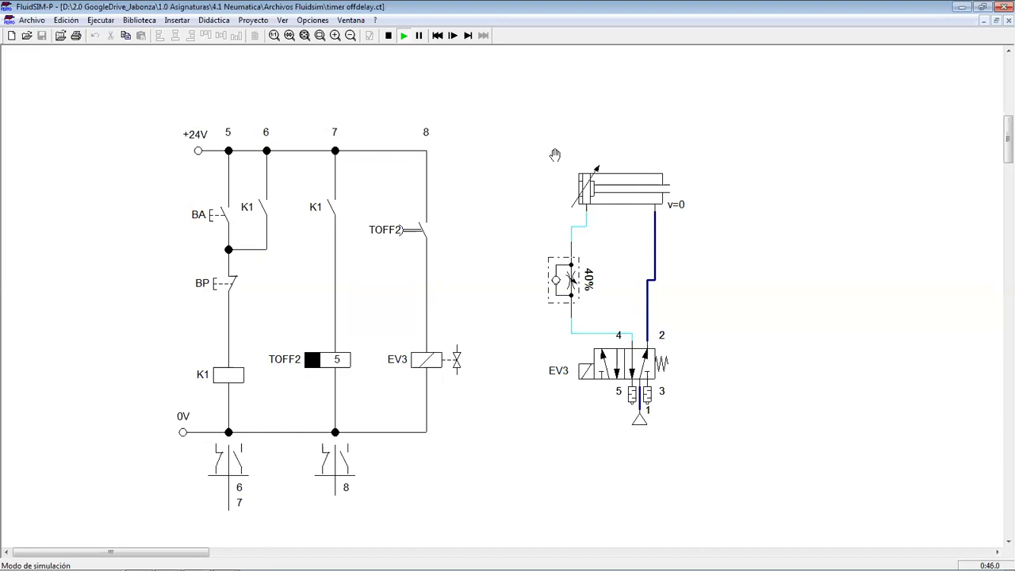
- Test the TOFF3 circuit in the running simulation by actuating its pushbutton BA
scroll(870, 279, "down", 1)
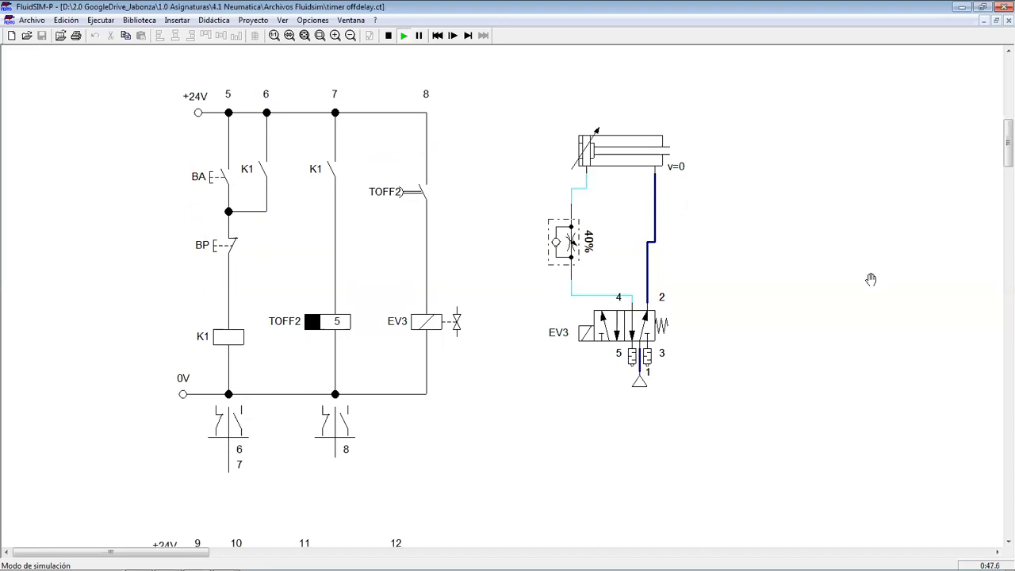
scroll(871, 279, "down", 9)
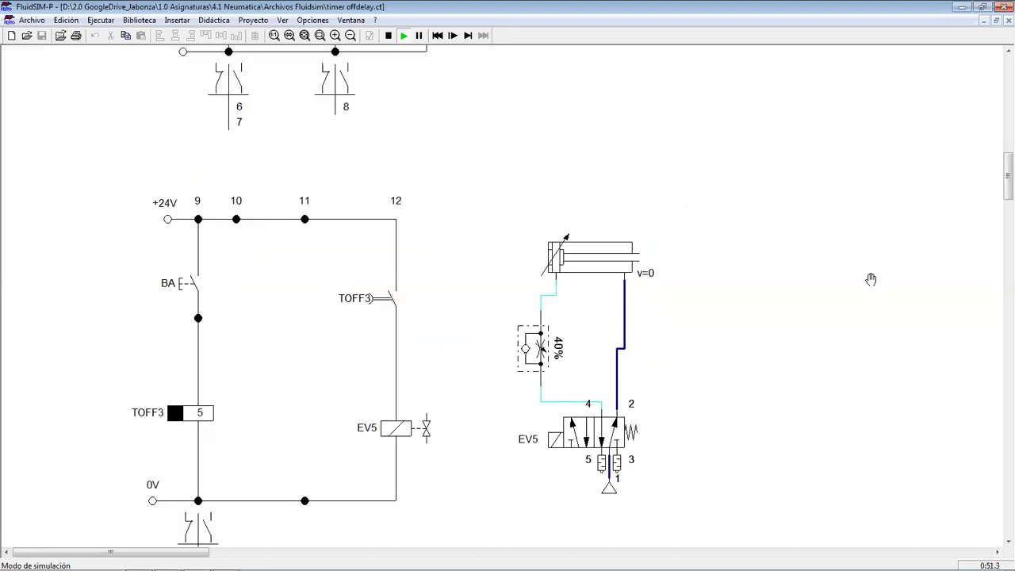
scroll(555, 279, "down", 2)
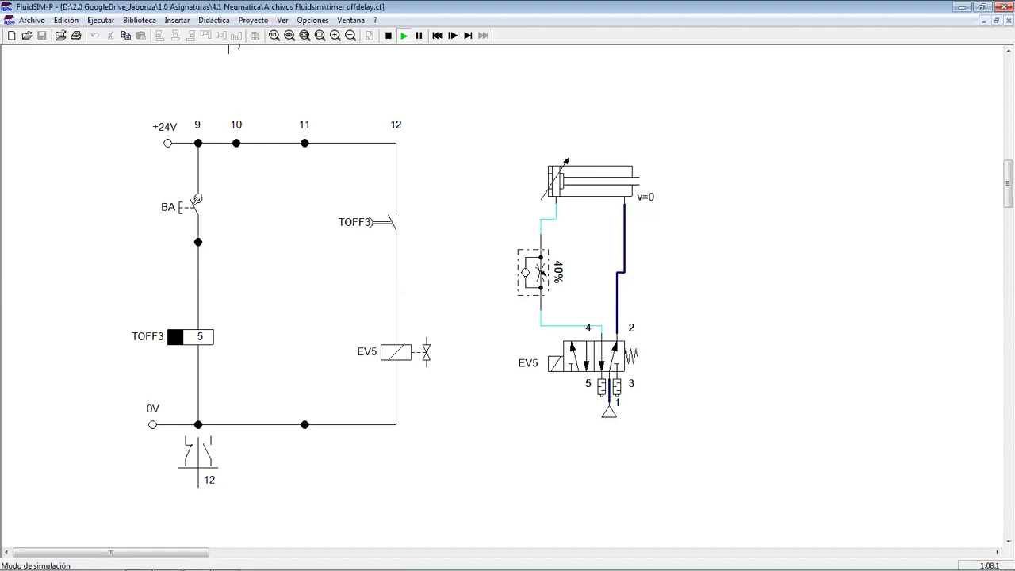
left_click(196, 201)
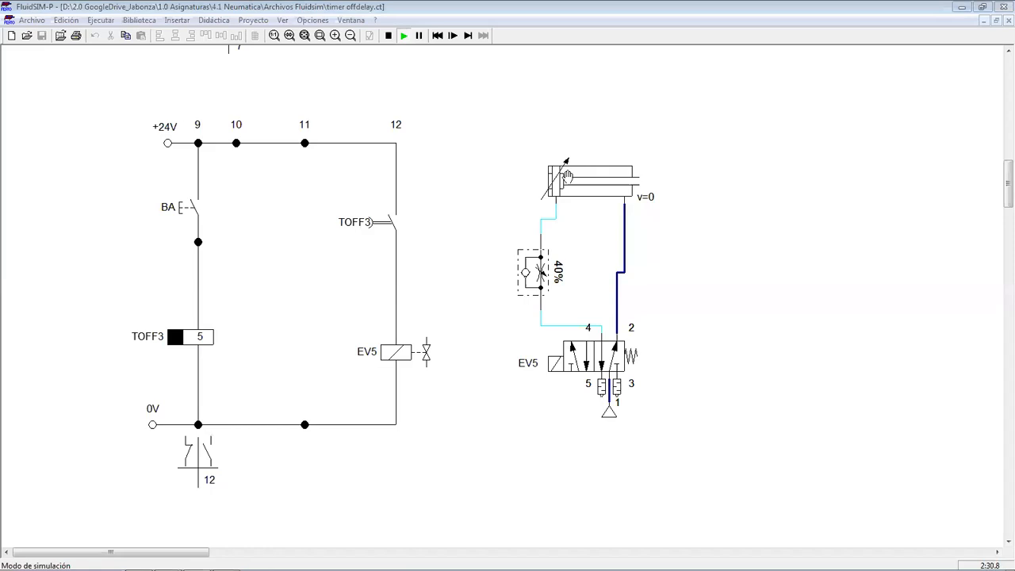
- Stop the simulation and close the program, saving the changes to the circuit file
left_click(388, 34)
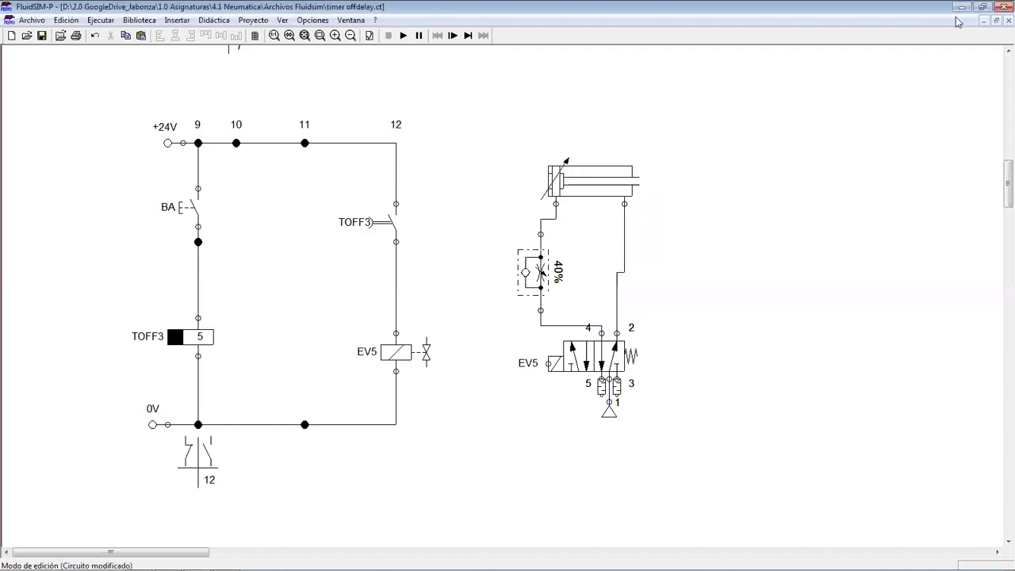
left_click(1000, 6)
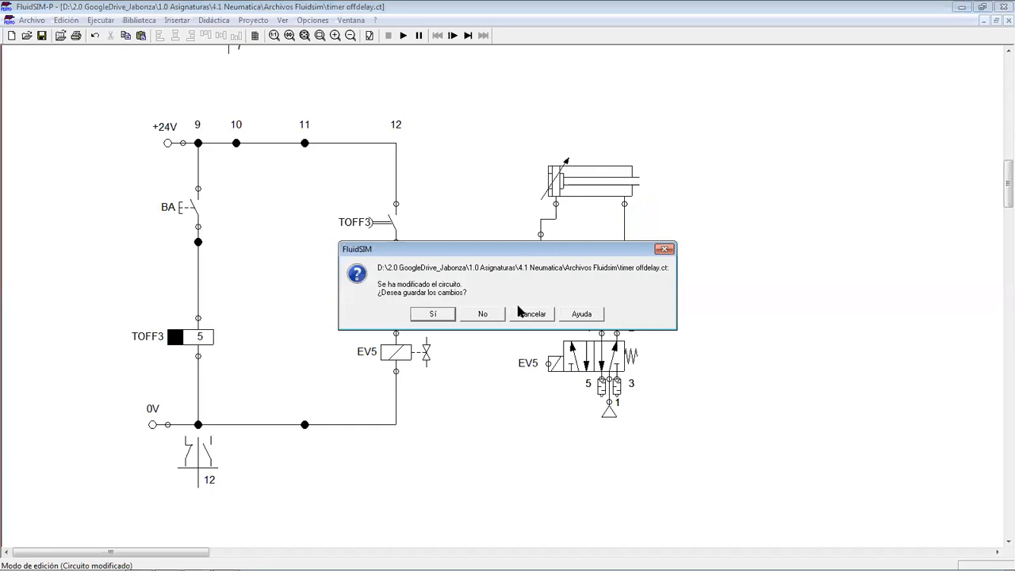
left_click(446, 314)
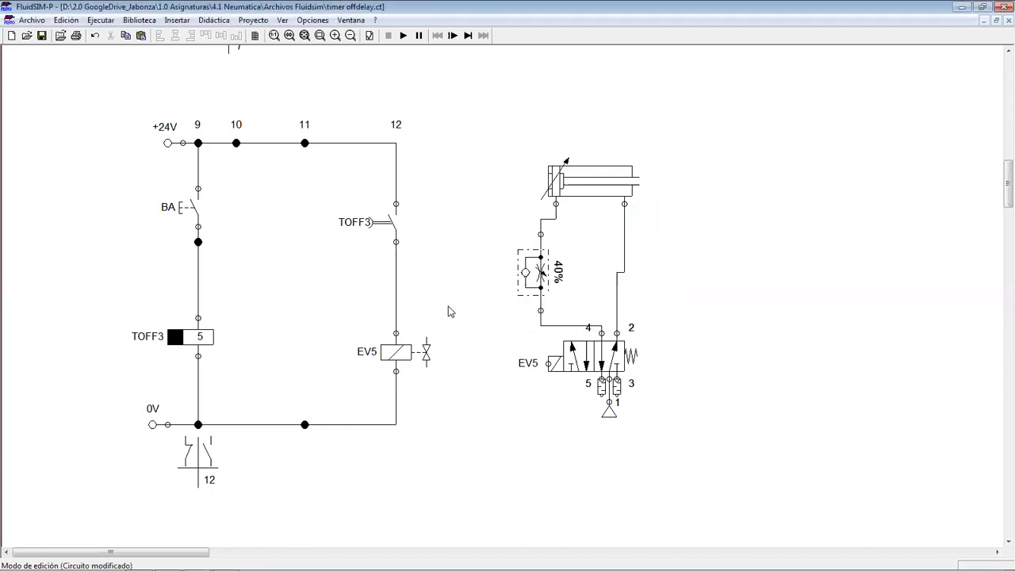